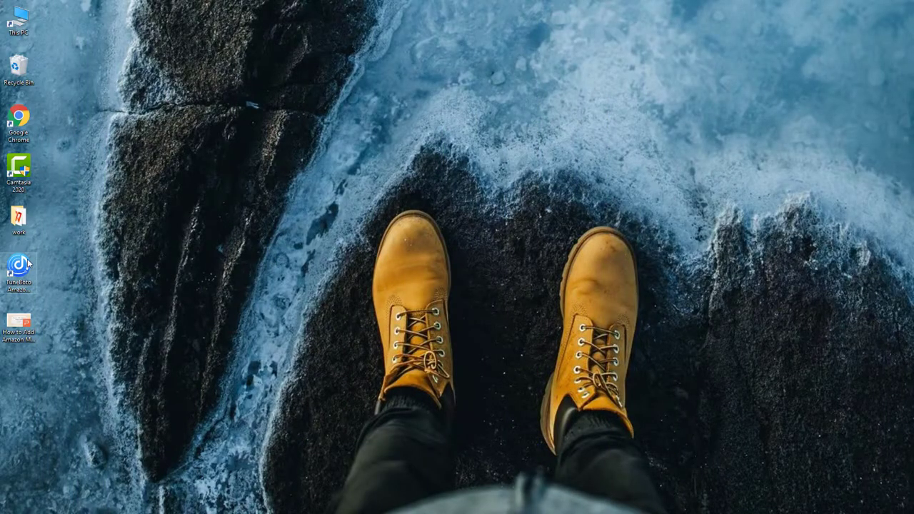
# Step: Launch TuneBoto and check its registration: a time-limited licence expiring 2022-04-21
pyautogui.click(41, 262)
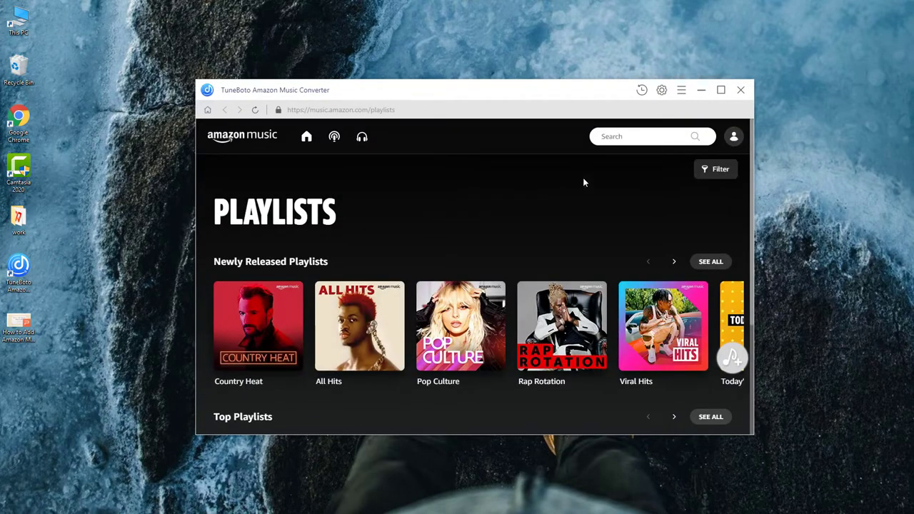
pyautogui.click(680, 93)
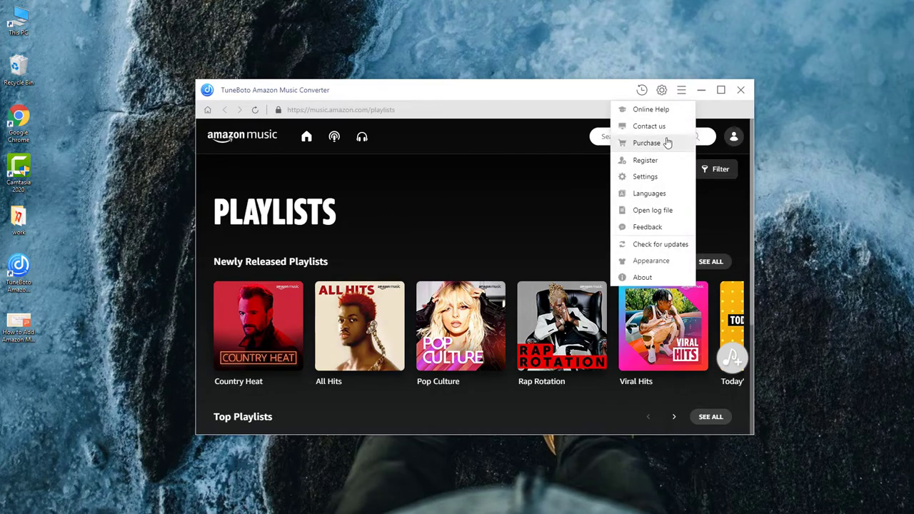
pyautogui.click(645, 161)
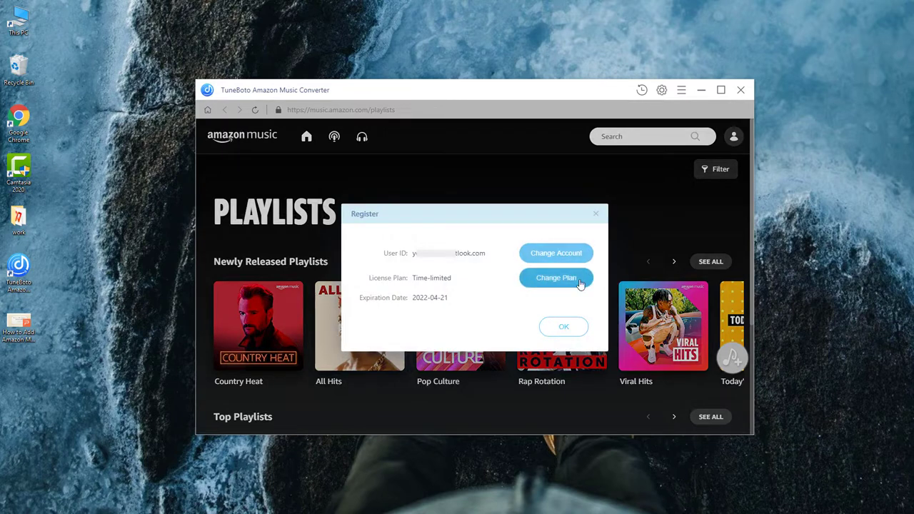
pyautogui.click(564, 326)
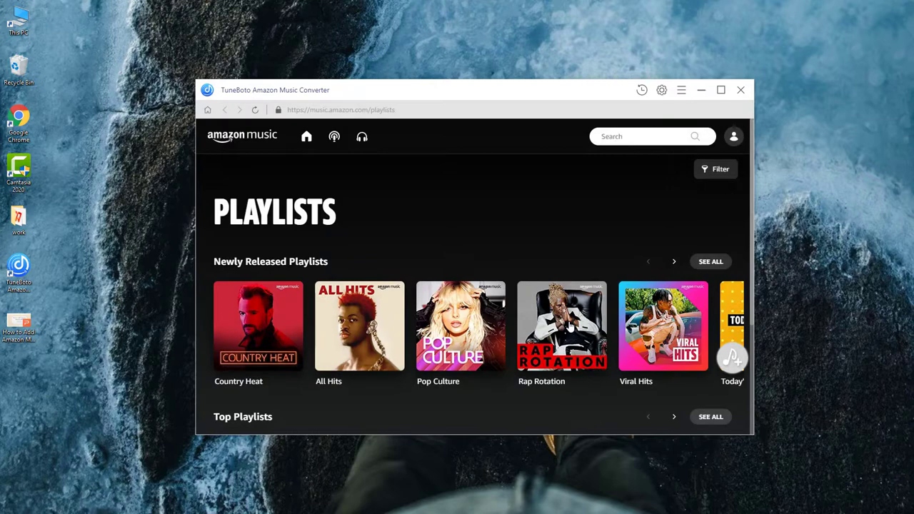
# Step: Set output to MP3 at 256kbps, name files {Title} {Artist}, and keep Output Organized as None
pyautogui.click(660, 92)
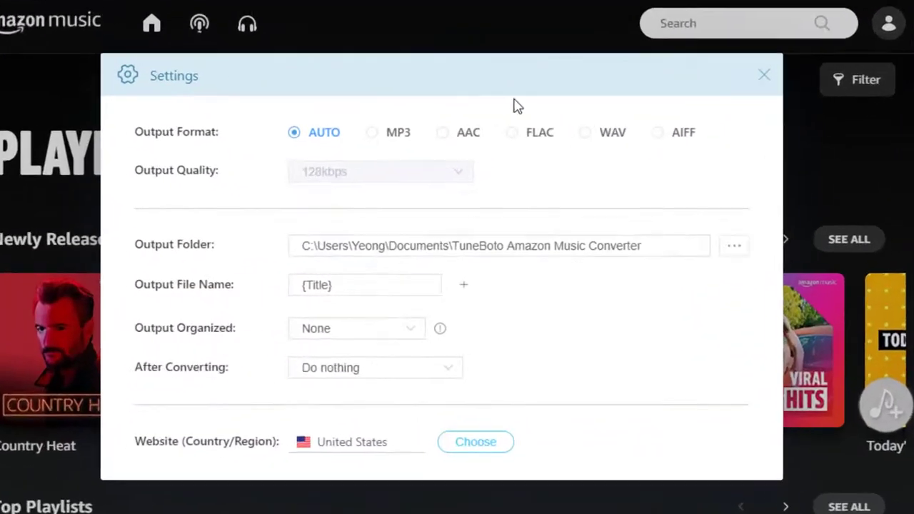
pyautogui.click(375, 131)
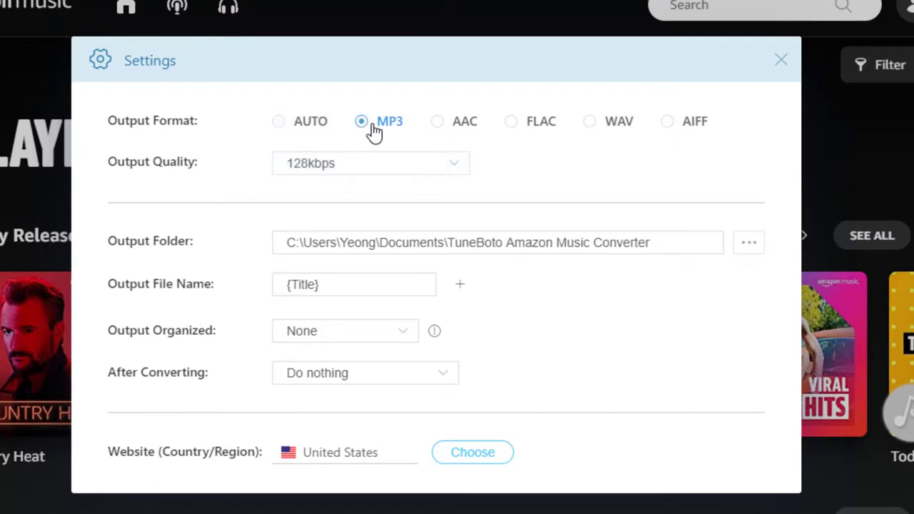
pyautogui.click(359, 166)
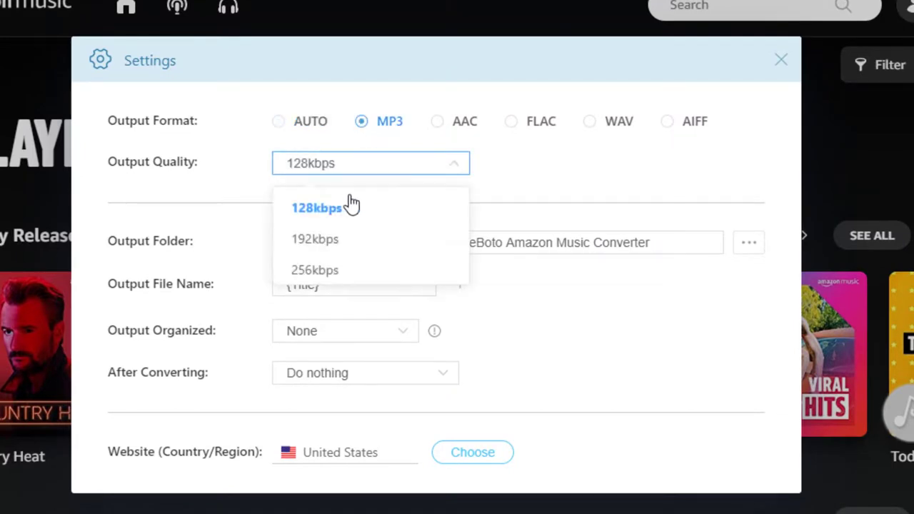
pyautogui.click(327, 265)
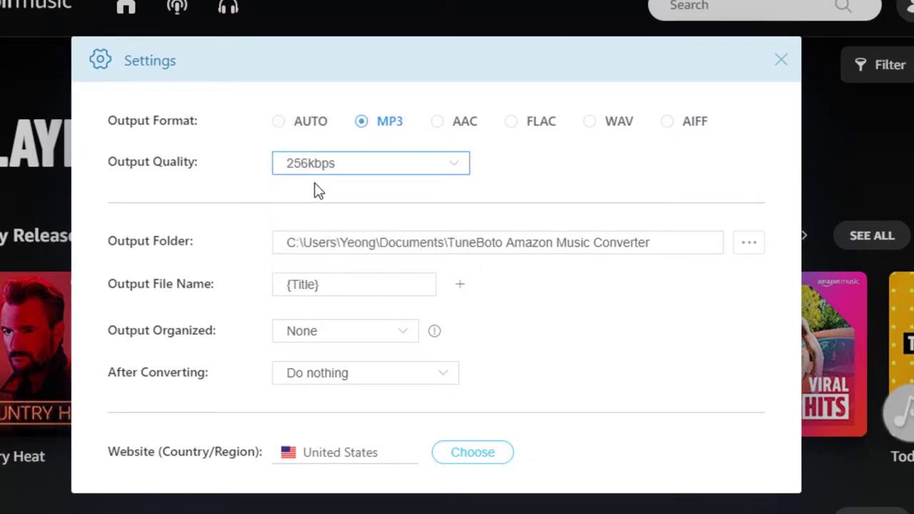
pyautogui.click(459, 290)
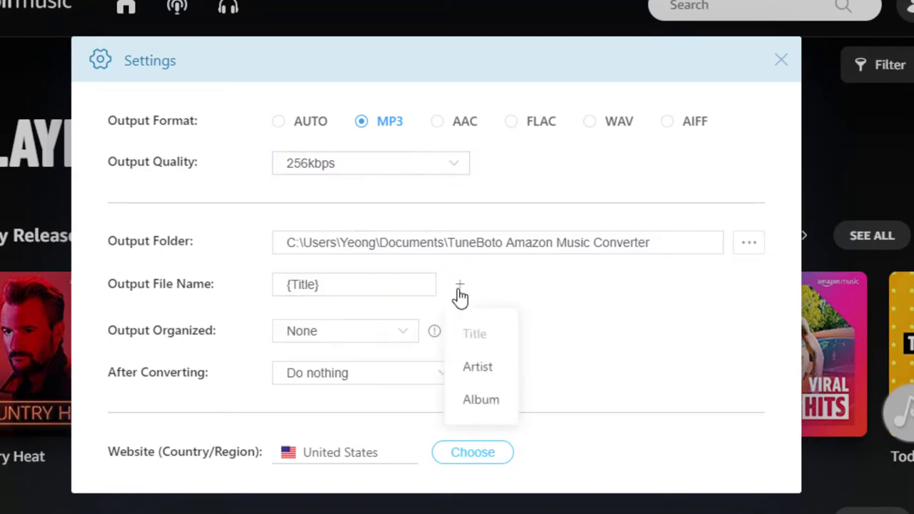
pyautogui.click(477, 369)
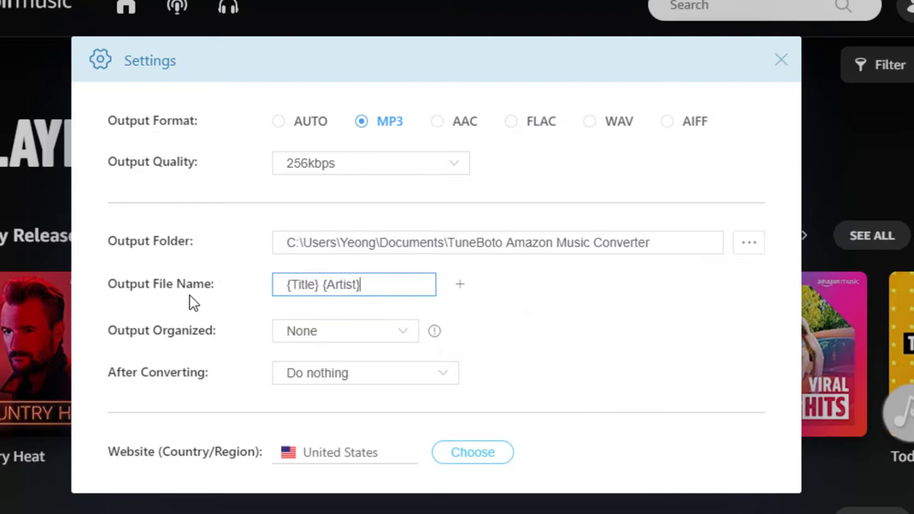
pyautogui.click(293, 337)
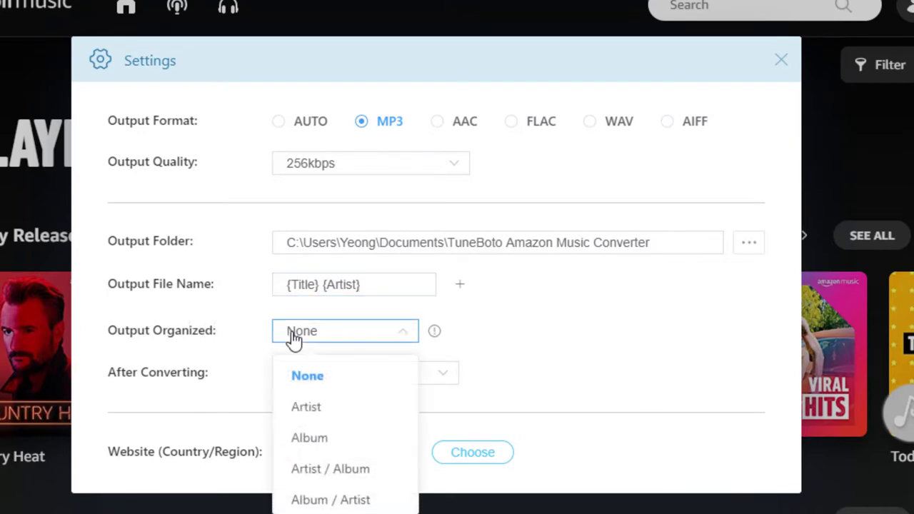
pyautogui.click(294, 337)
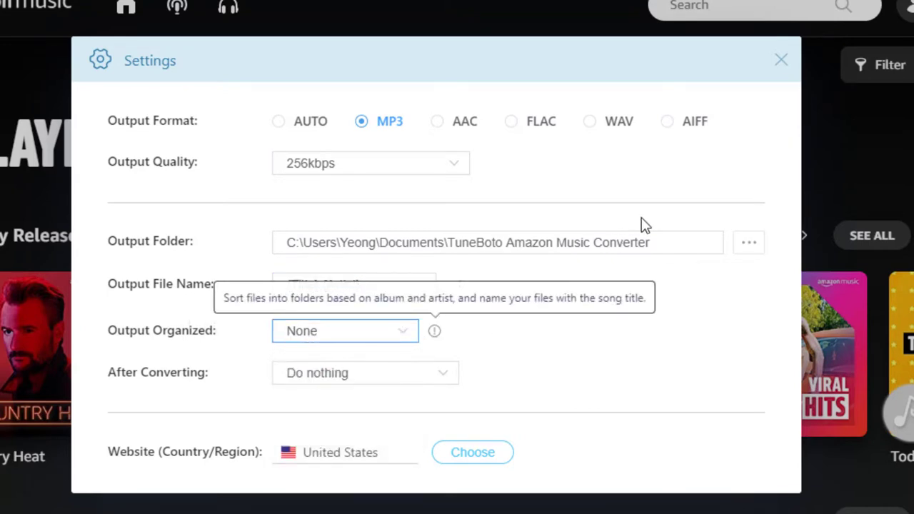
pyautogui.click(782, 62)
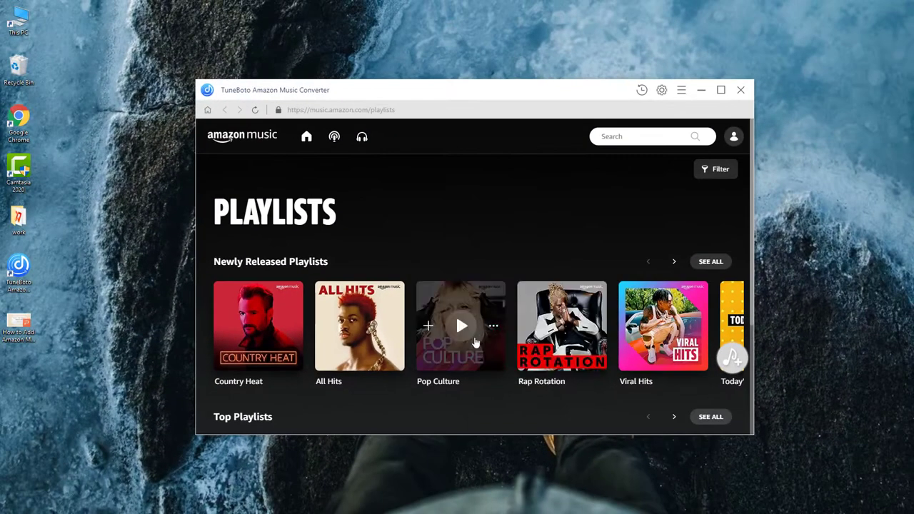
# Step: Load the Pop Culture playlist, select only Kiss Me More, and convert it
pyautogui.click(439, 383)
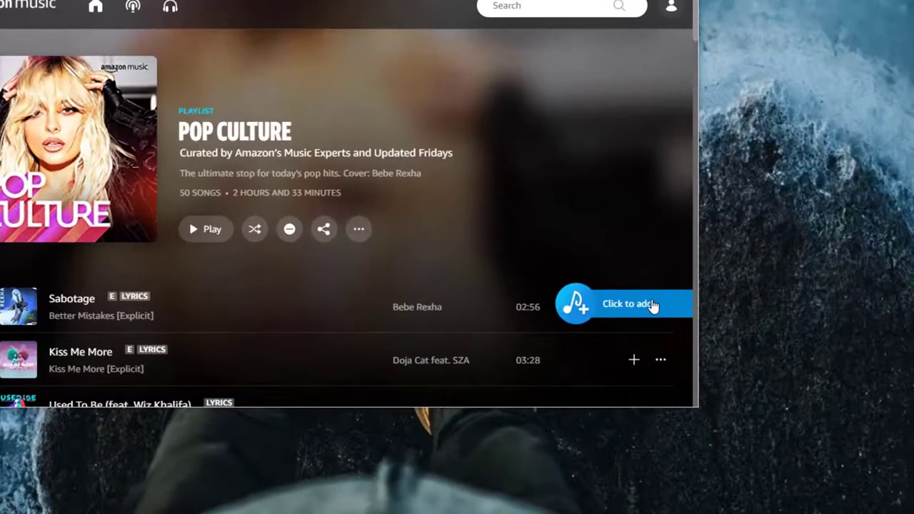
pyautogui.click(652, 306)
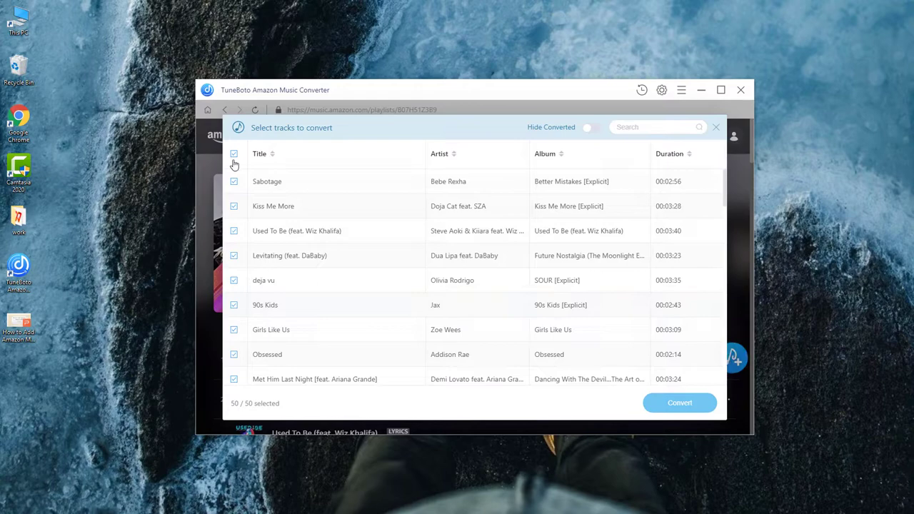
pyautogui.click(233, 155)
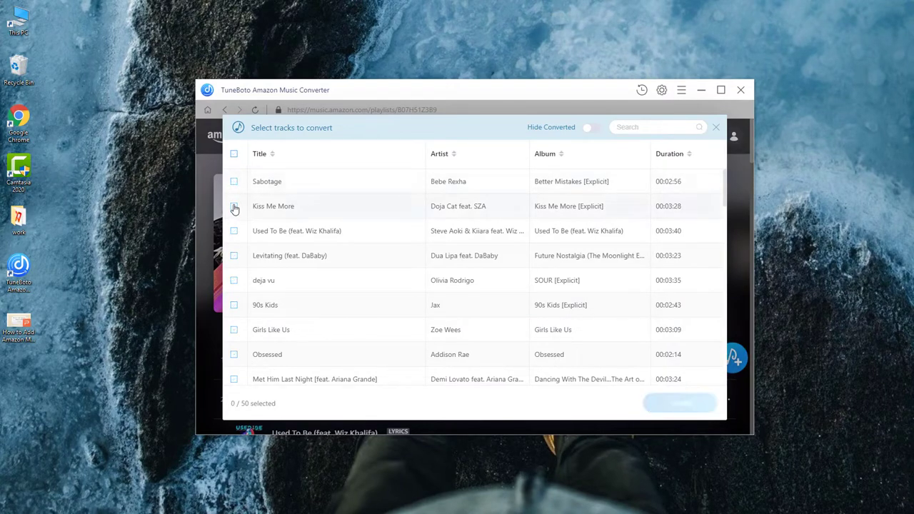
pyautogui.click(234, 207)
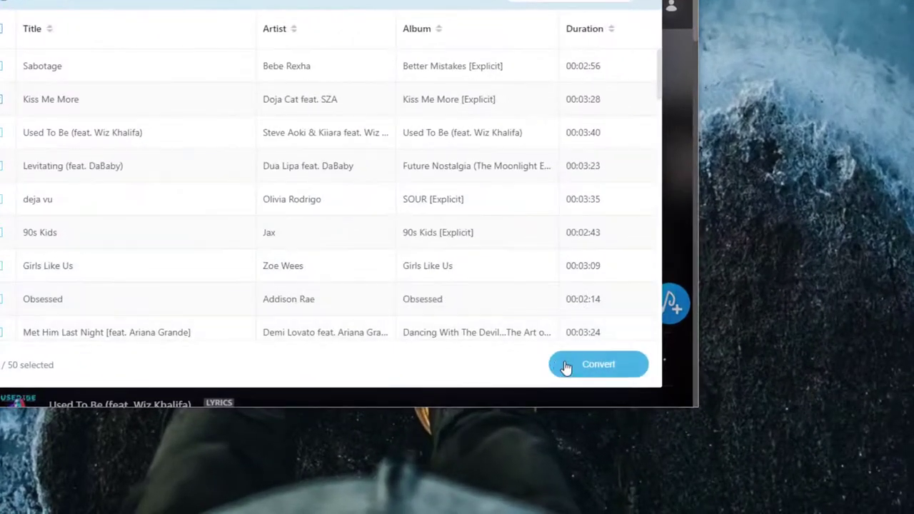
pyautogui.click(566, 367)
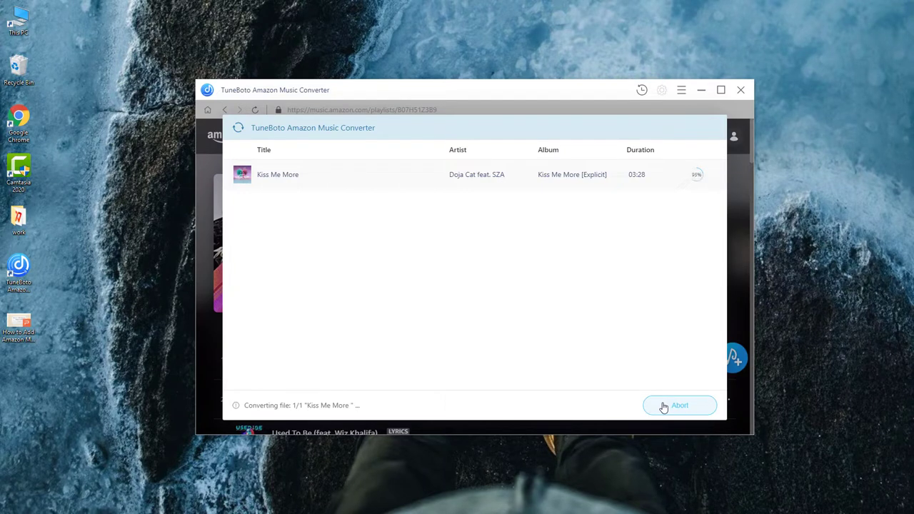
# Step: Preview the converted Kiss Me More from History, then show its MP3 in the output folder
pyautogui.click(642, 91)
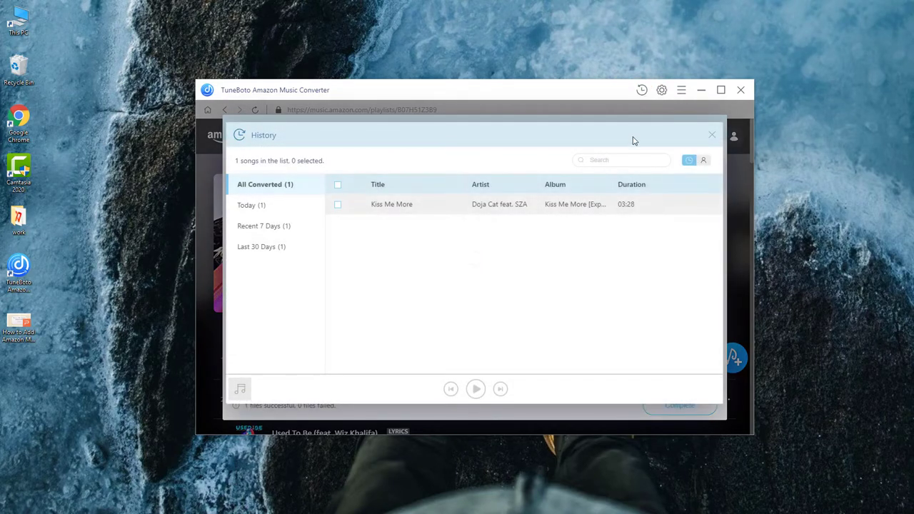
pyautogui.click(362, 207)
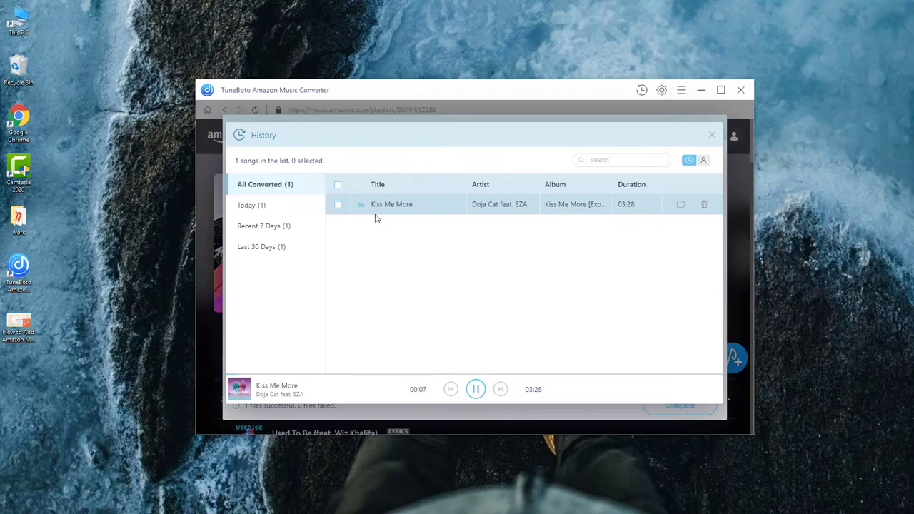
pyautogui.click(474, 389)
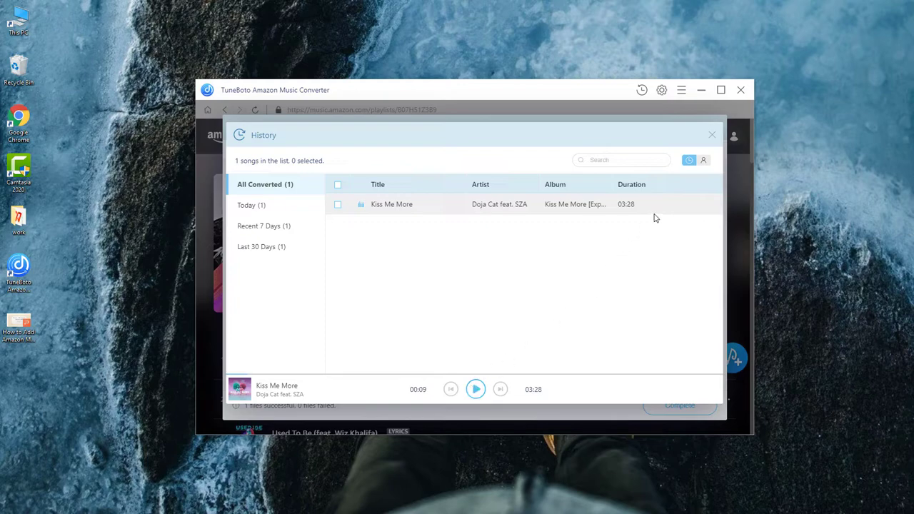
pyautogui.click(680, 208)
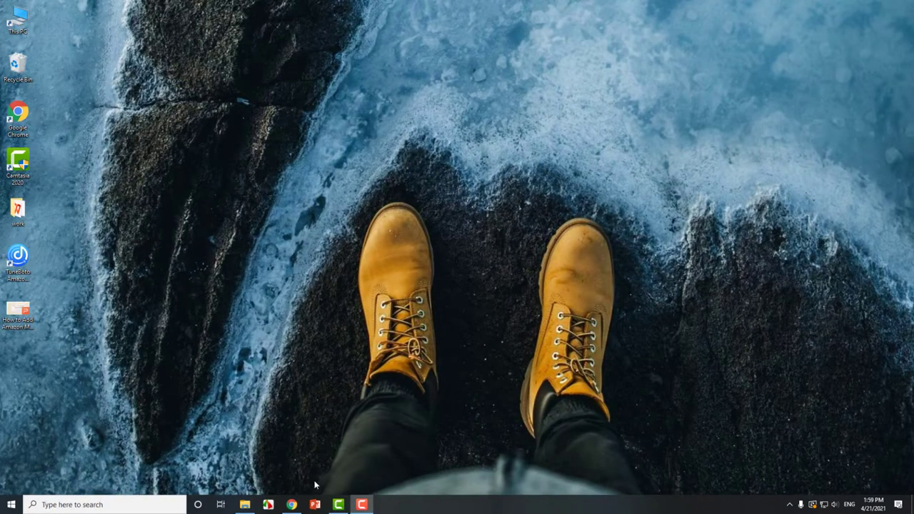
# Step: Open the How to Add Amazon Music to PPT presentation in PowerPoint, dismissing the Camtasia message
pyautogui.click(315, 504)
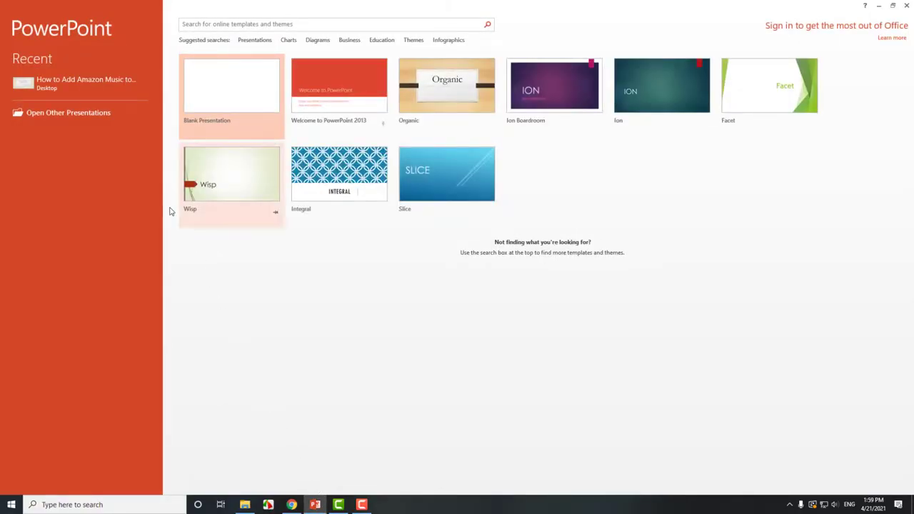
pyautogui.click(108, 86)
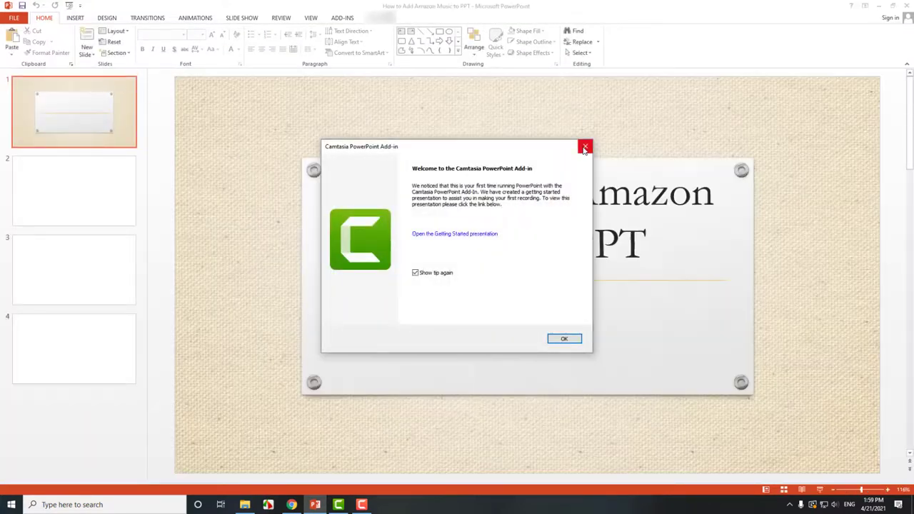
pyautogui.click(585, 146)
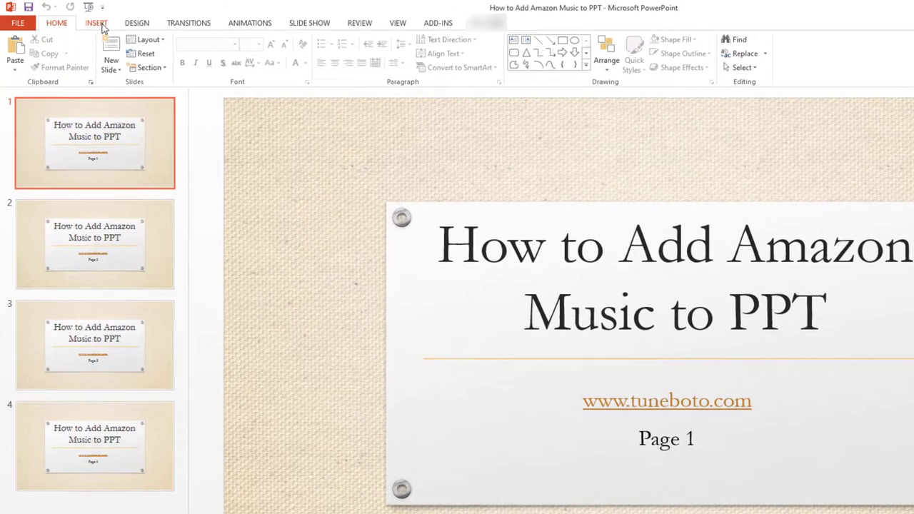
# Step: Insert the Kiss Me More MP3 from the computer onto slide 1
pyautogui.click(98, 24)
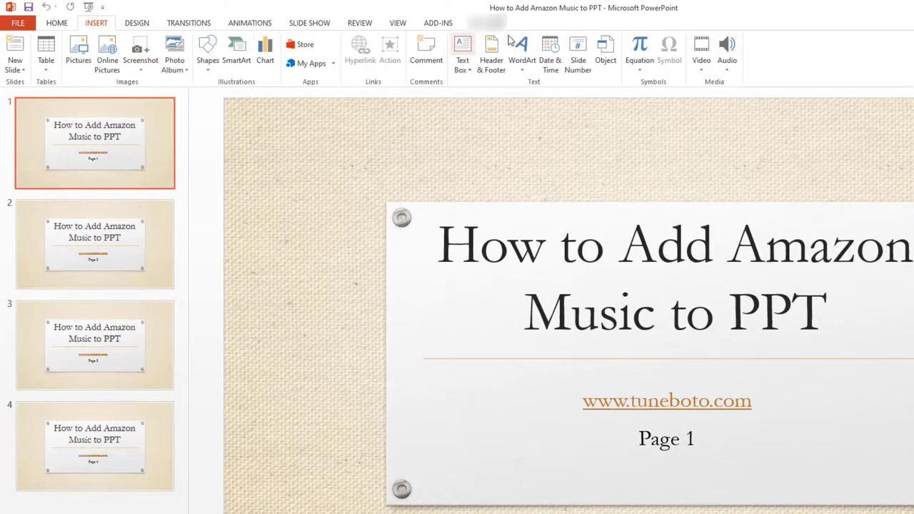
pyautogui.click(725, 58)
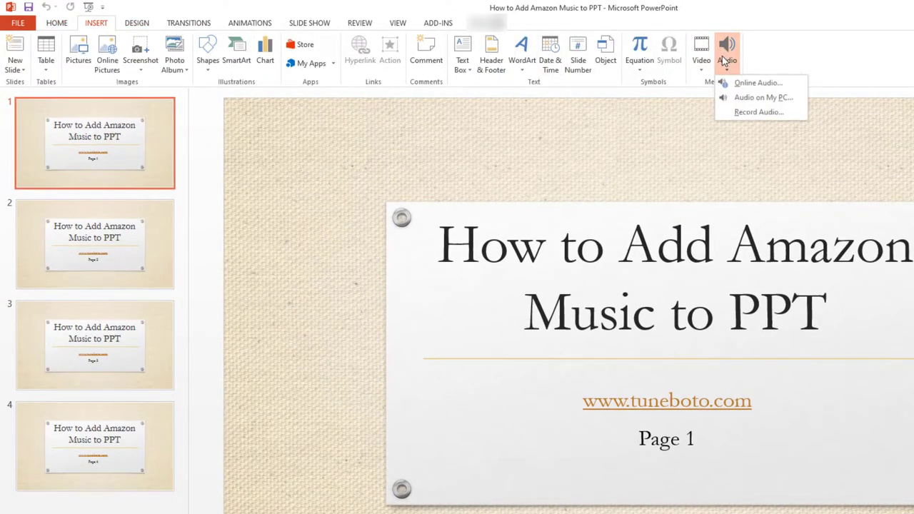
pyautogui.click(762, 98)
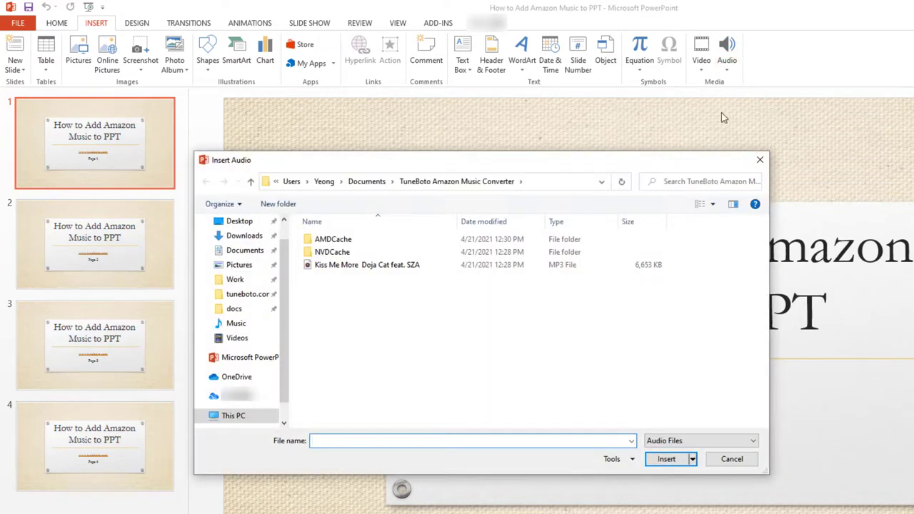
pyautogui.doubleClick(411, 267)
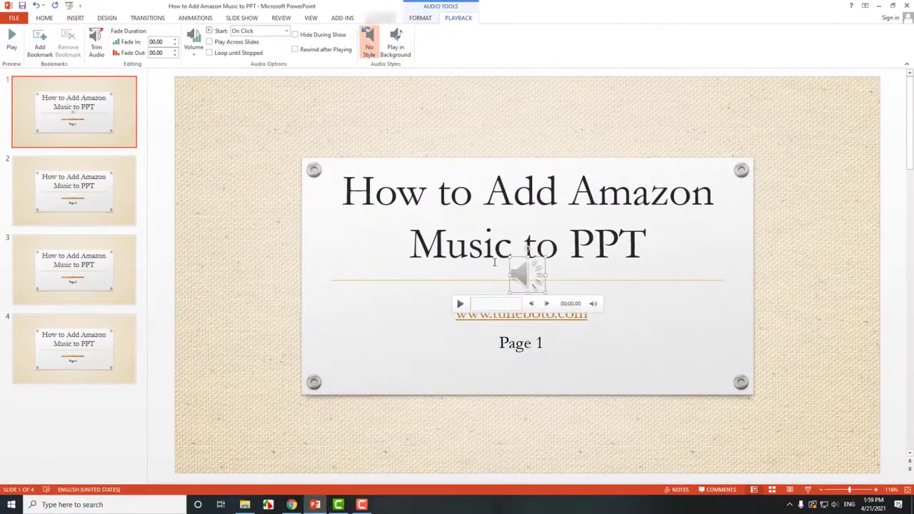
# Step: Move the Kiss Me More audio icon beside Page 1 and set it to Play in Background
pyautogui.moveTo(522, 267); pyautogui.dragTo(613, 333)
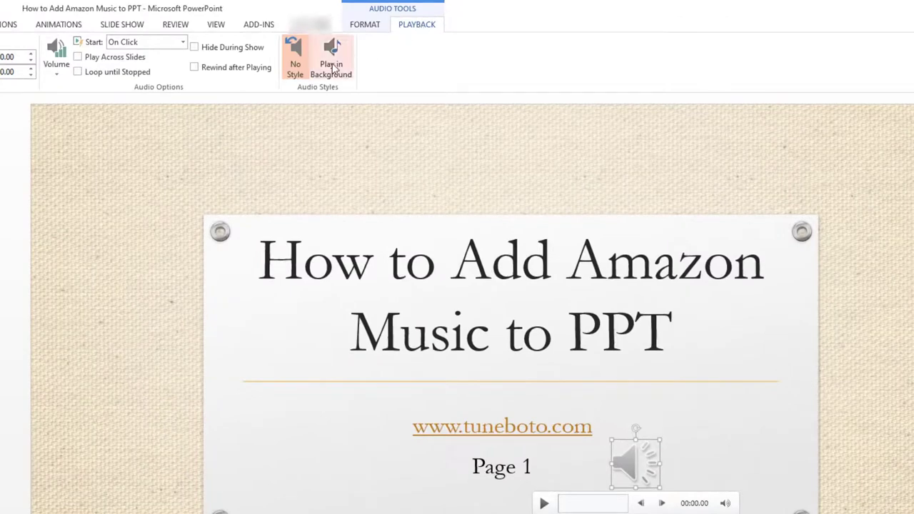
pyautogui.click(331, 80)
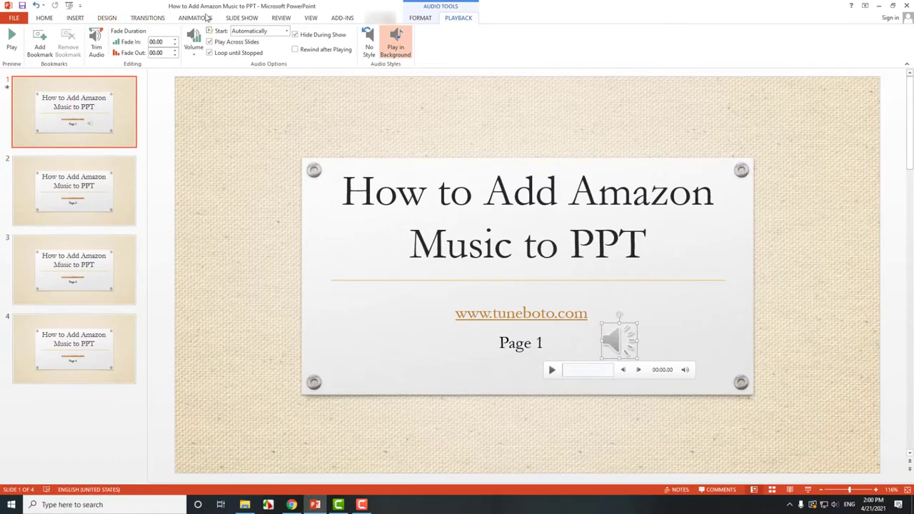
# Step: Run the slide show from the first slide
pyautogui.click(237, 18)
pyautogui.click(20, 47)
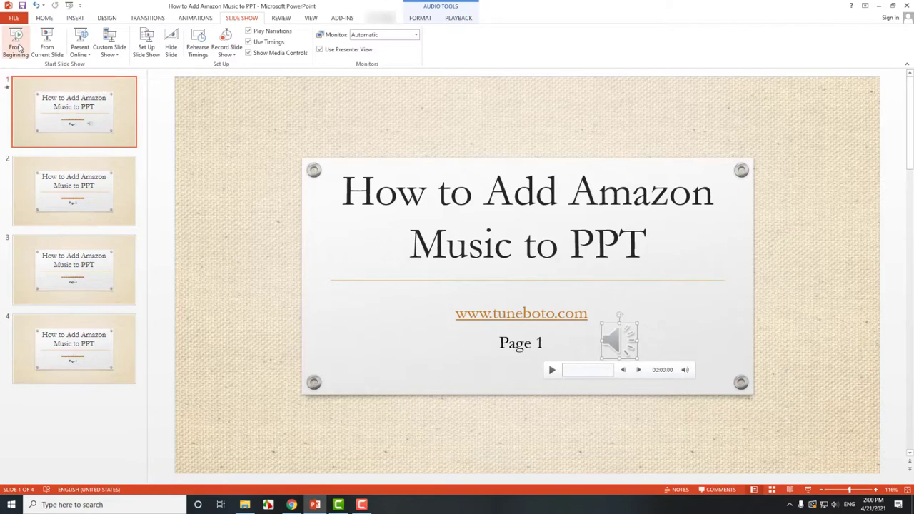